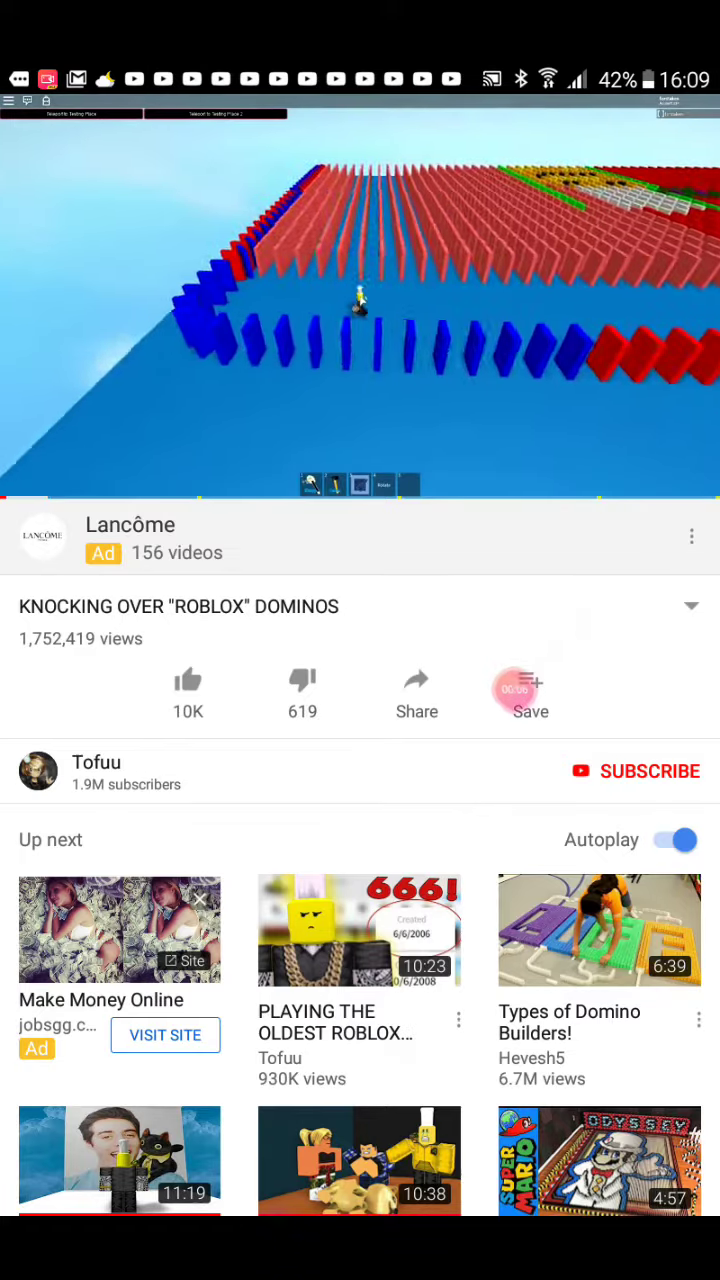
Step: Show the player controls while the domino video plays toward the red field
click(360, 300)
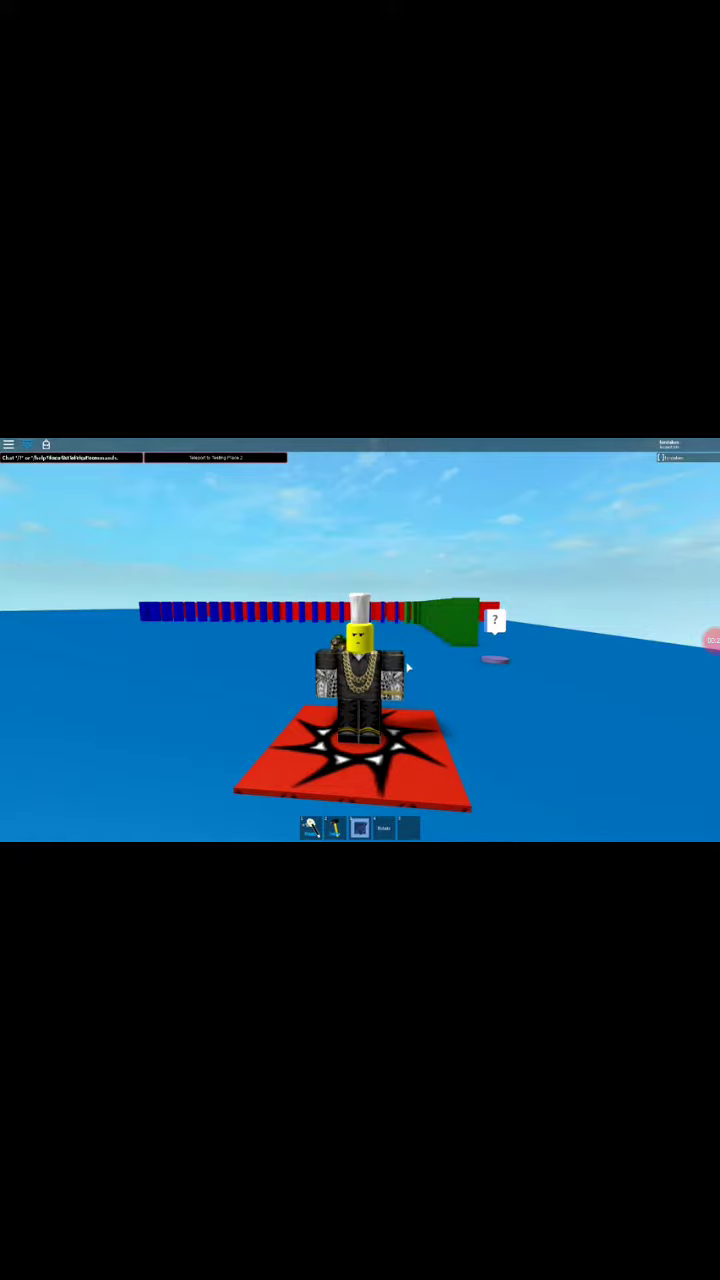
click(360, 640)
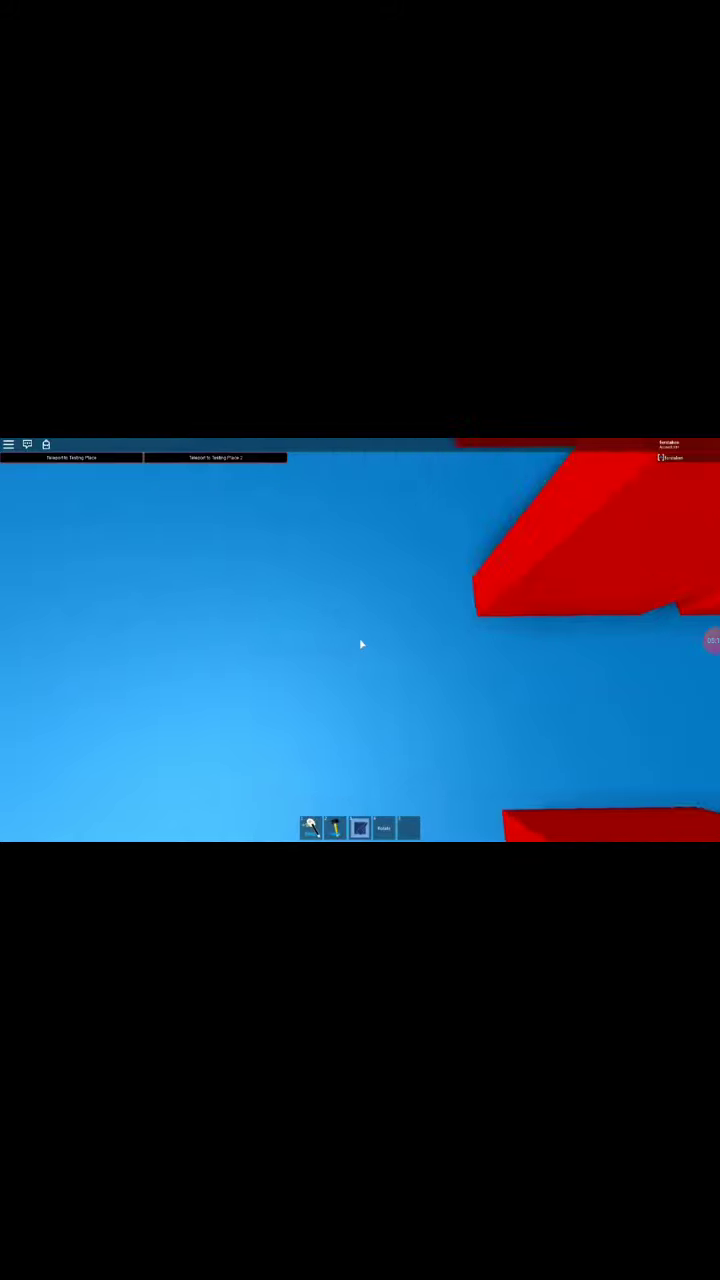
scroll(362, 644, down, 5)
Step: Nudge the player and keep watching until the overhead view of the bordered field
drag(362, 644, 372, 632)
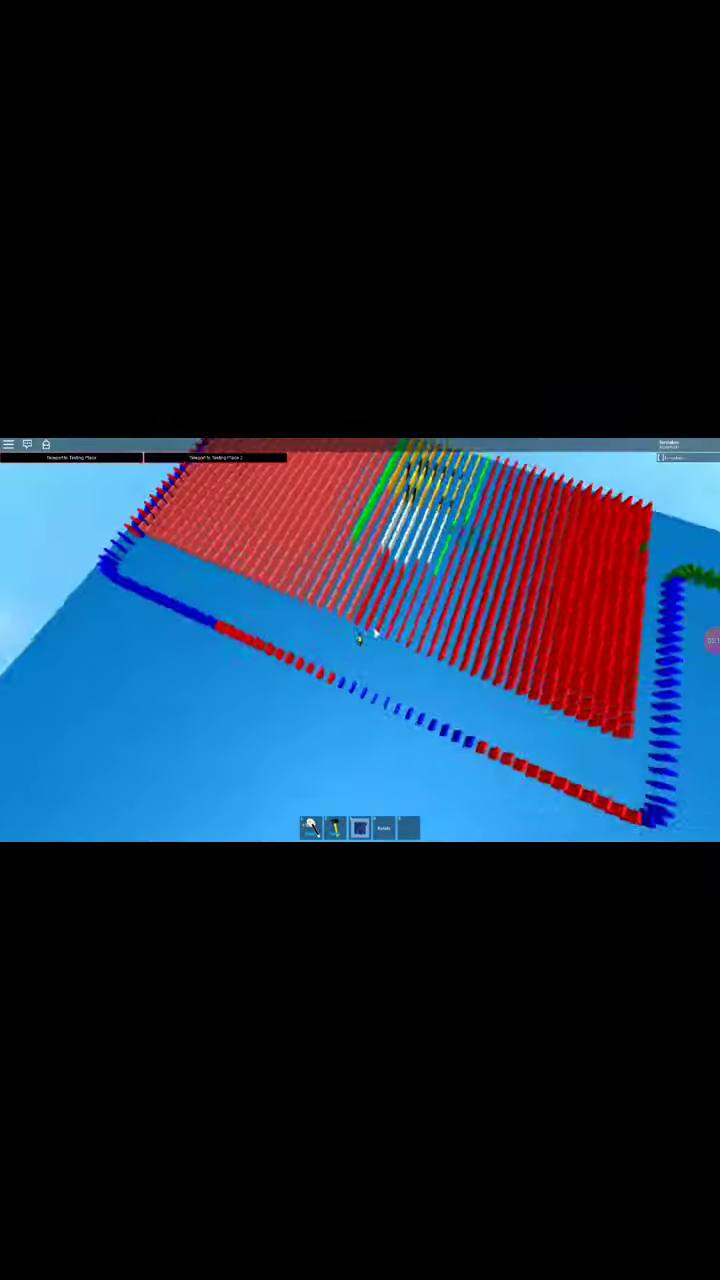